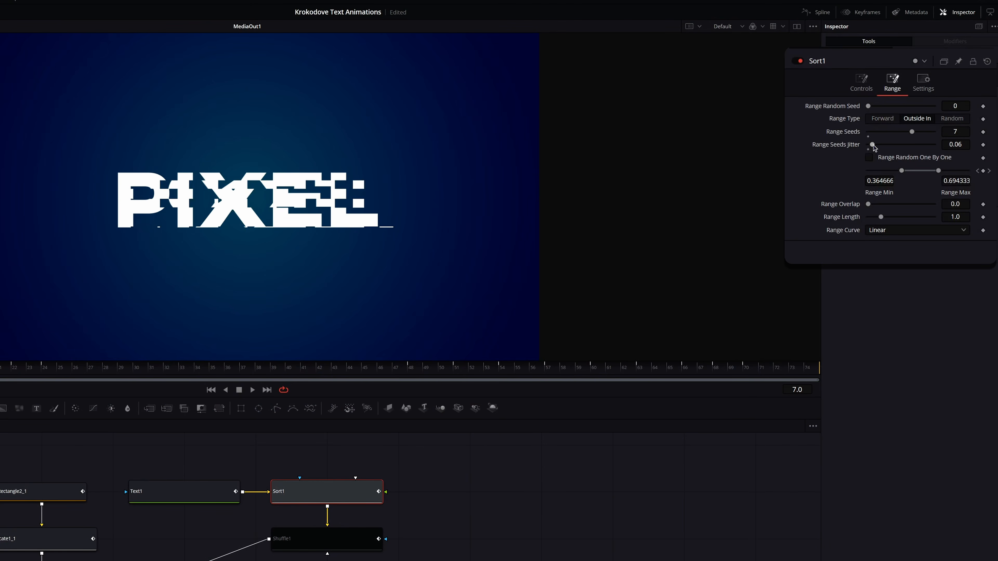
Set Sort1's Range Seeds Jitter to 0.102 and try the Full sort length, ending back on By Line.
drag(873, 147, 877, 144)
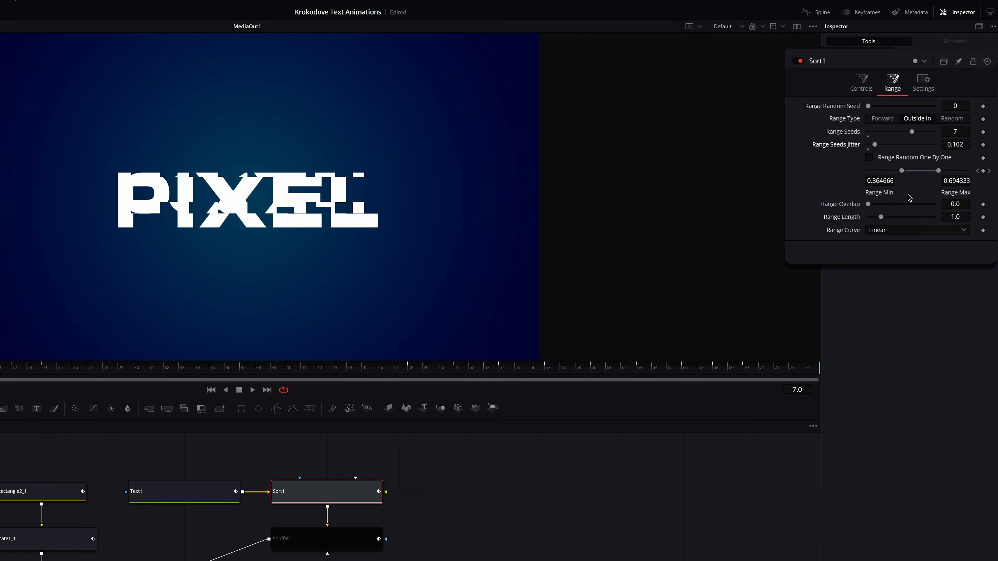
click(862, 84)
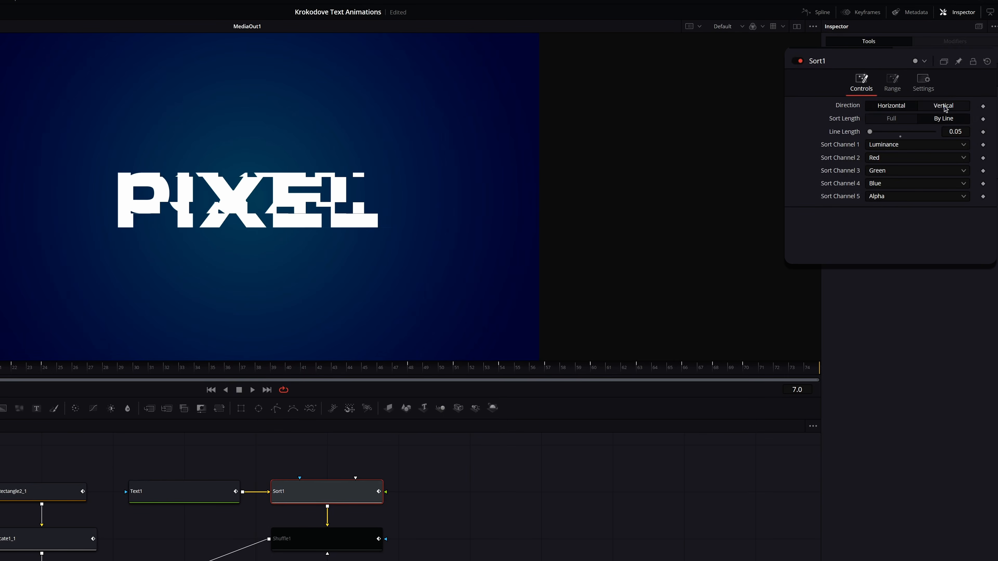
click(890, 120)
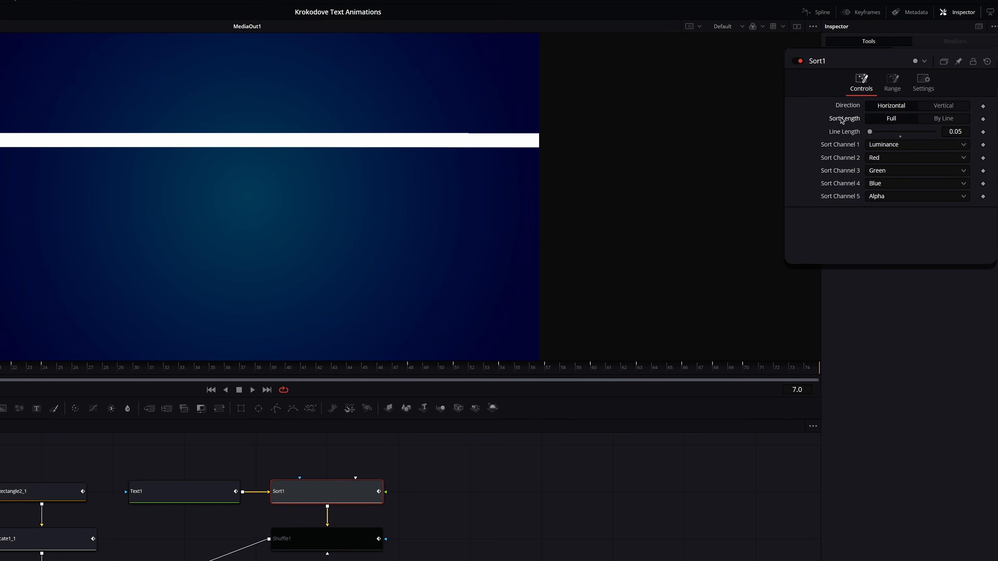
click(939, 121)
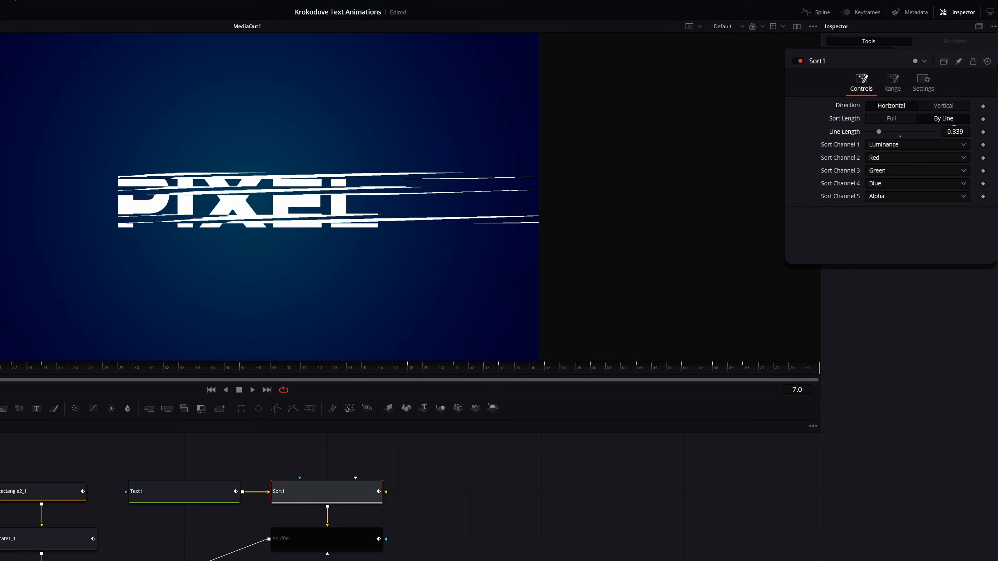
Set the Line Length of Sort1 to 0.10.
drag(891, 131, 897, 132)
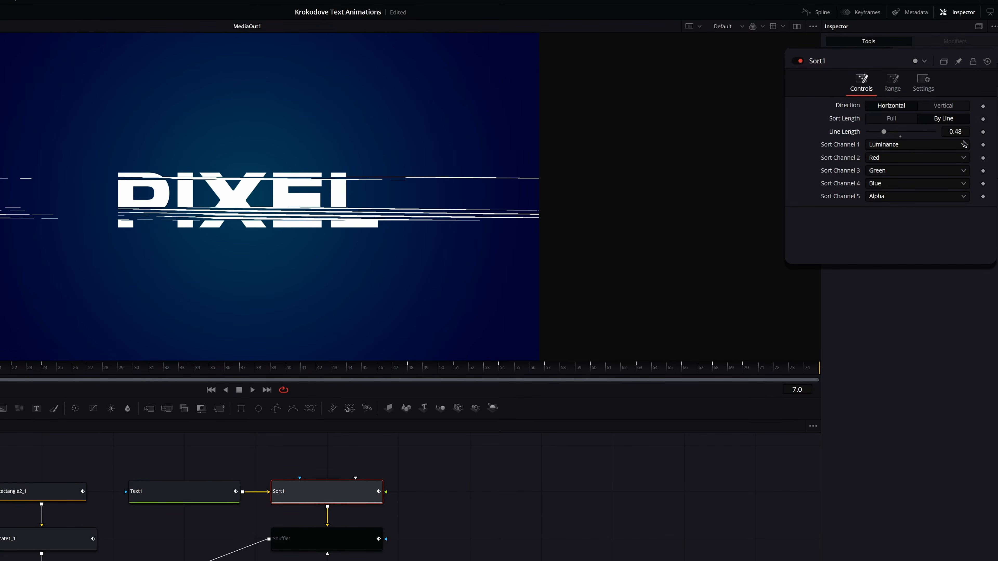
click(955, 132)
key(Return)
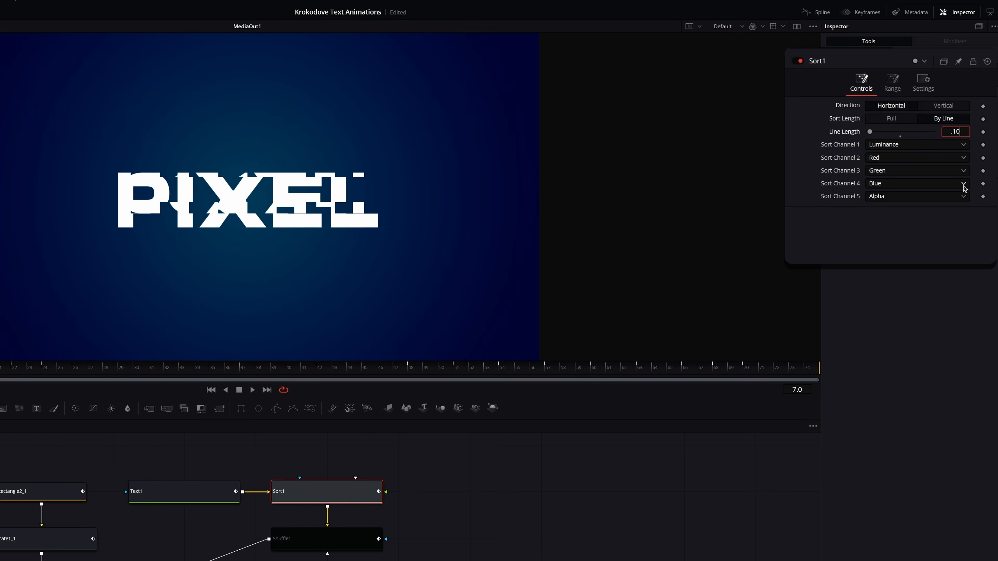
key(Return)
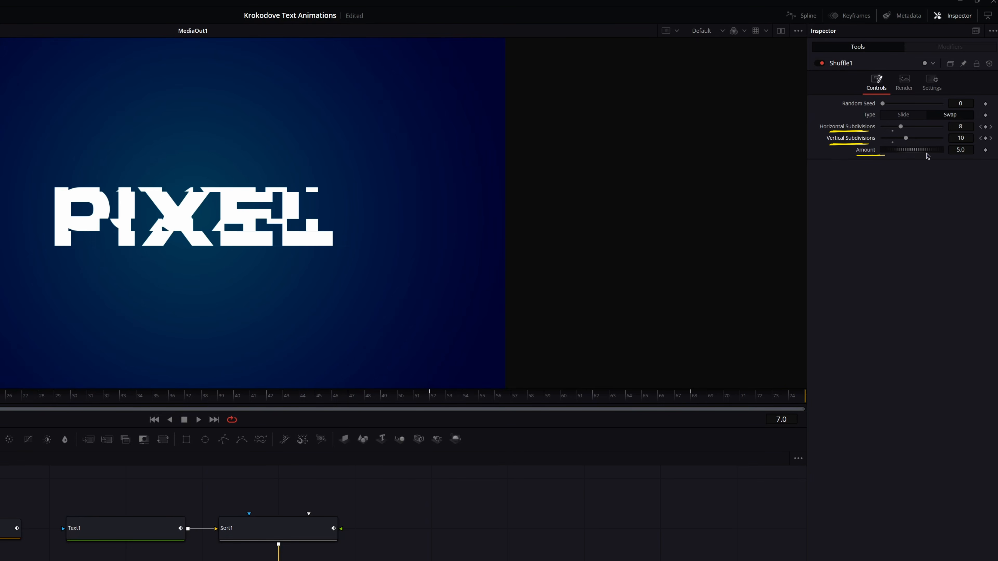
Set Shuffle1's Amount to 25 and its render Warp to 0.15.
click(965, 149)
key(Tab)
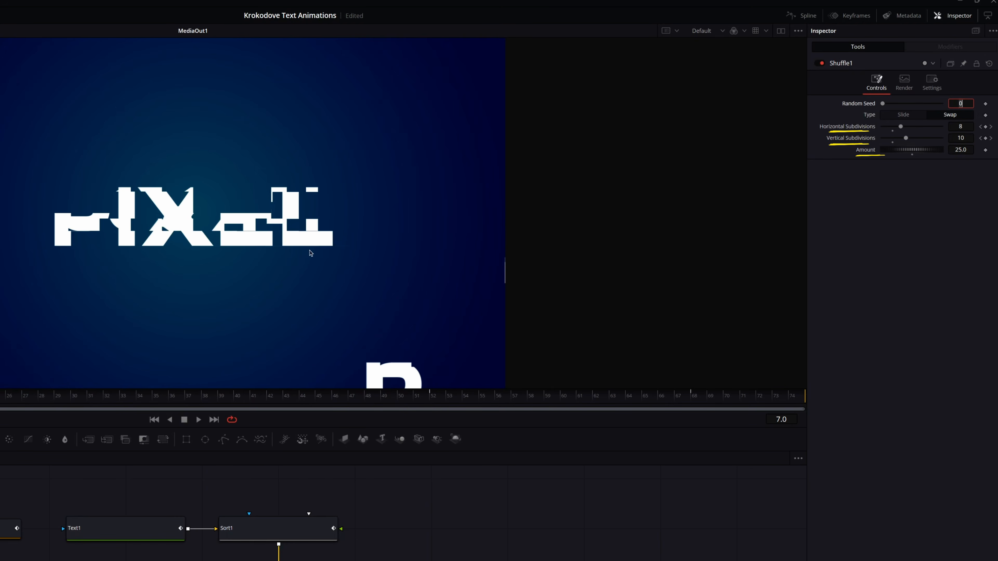
click(907, 87)
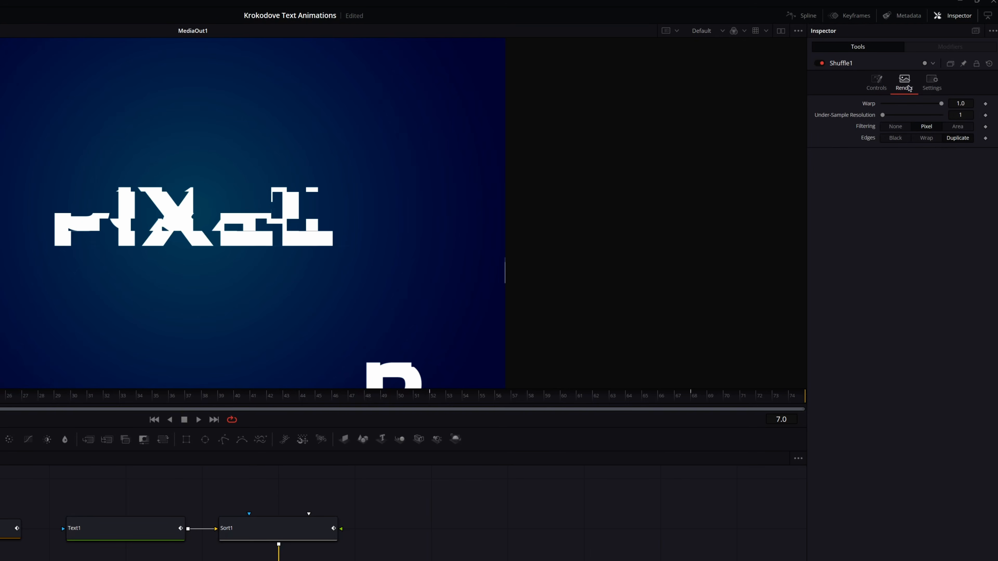
drag(942, 105, 889, 111)
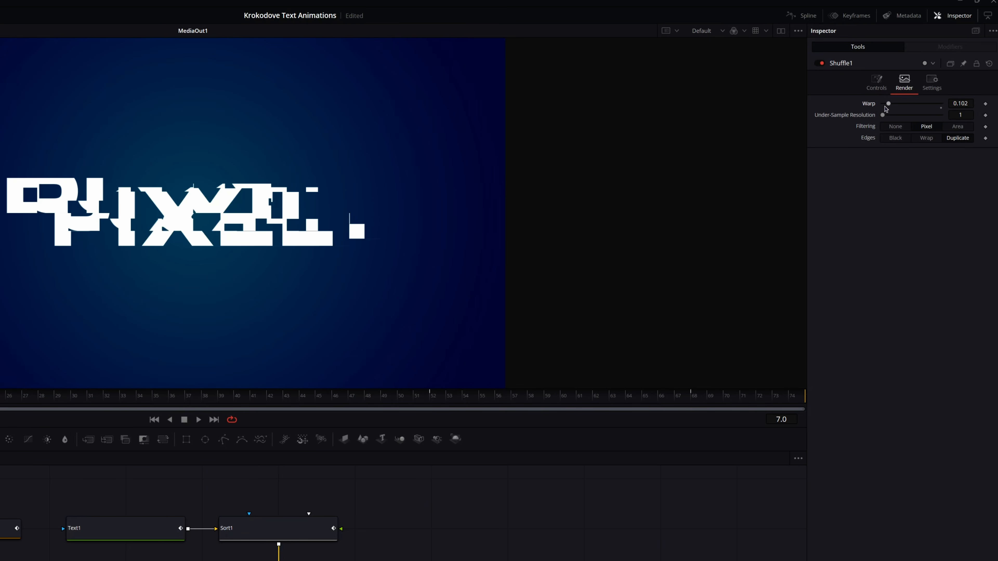
click(962, 104)
key(Return)
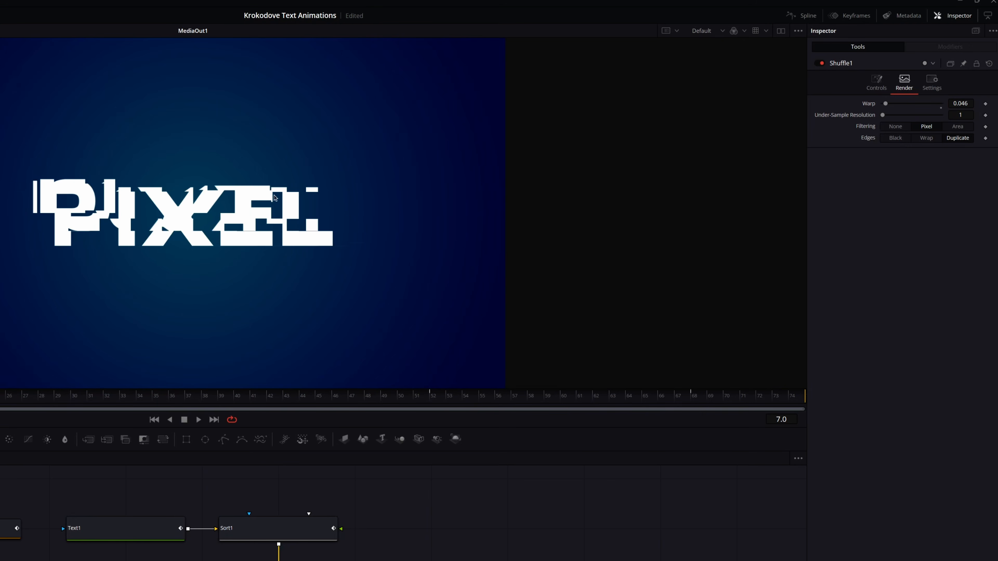
click(965, 104)
text(.15)
key(Tab)
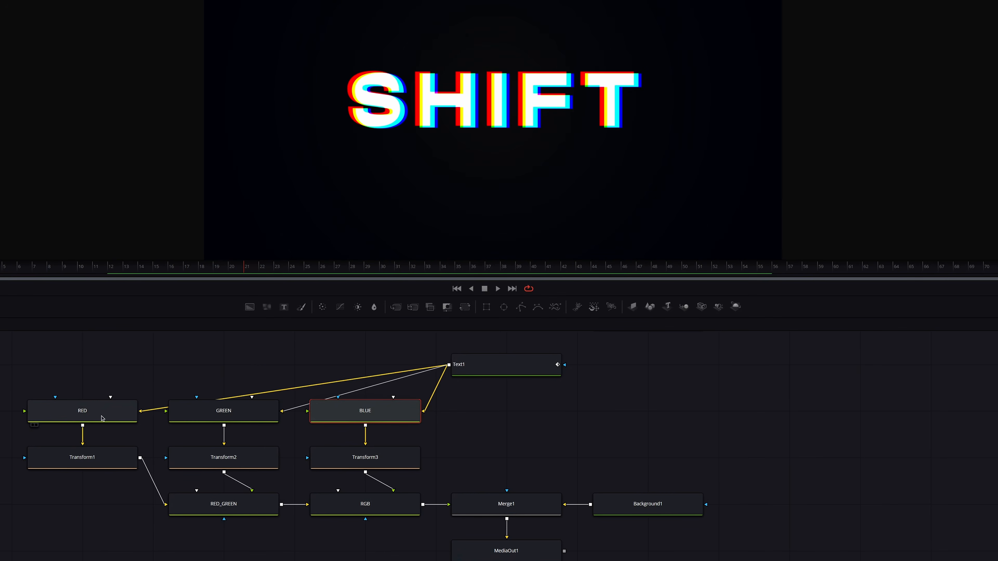
Examine the manual RGB split on the SHIFT text: the RED, GREEN, RED_GREEN and RGB nodes and the connected transforms.
click(101, 418)
click(223, 417)
click(224, 506)
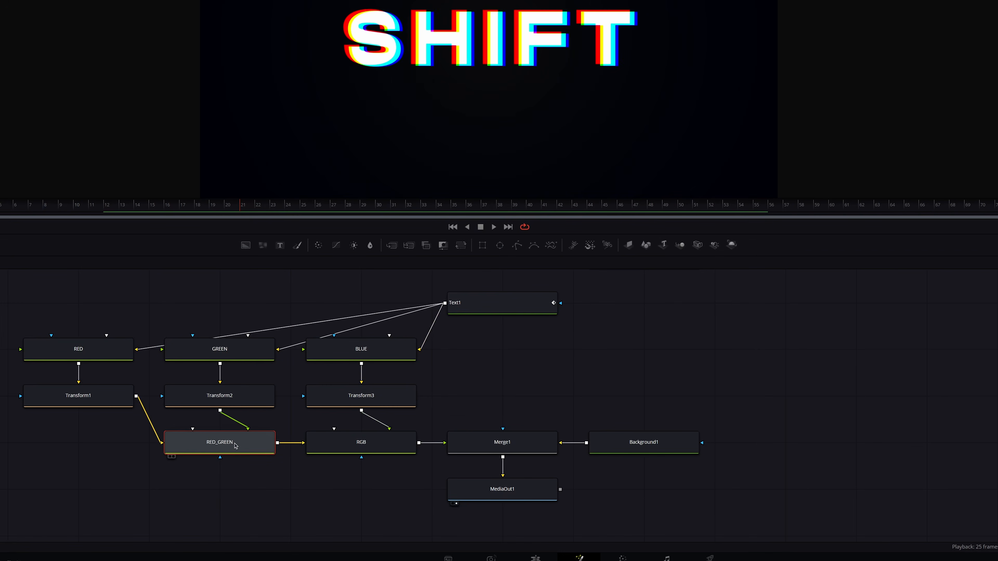
click(380, 450)
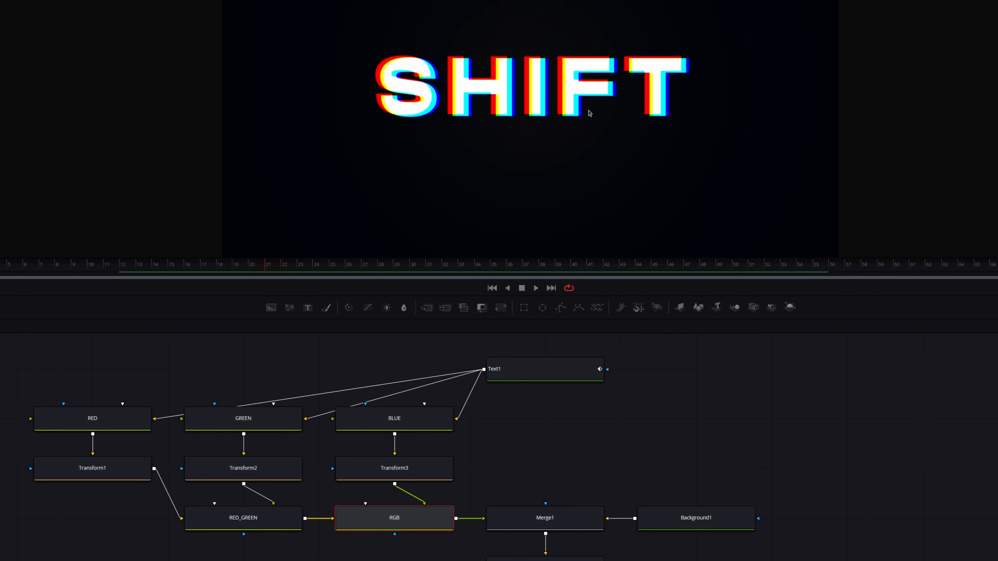
click(126, 463)
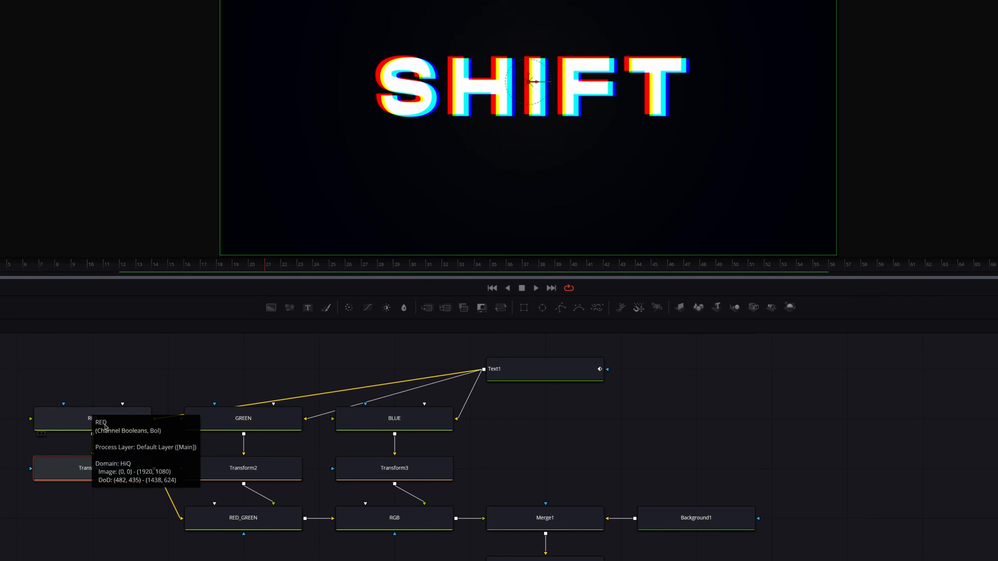
drag(21, 365, 417, 560)
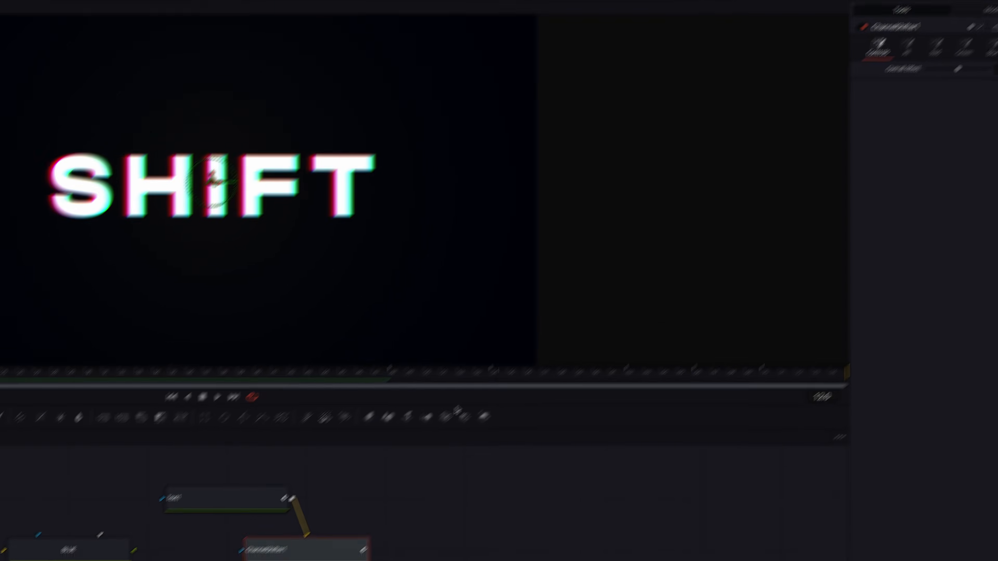
Increase ChannelShifter1's Overall Effect to about 1.38.
drag(798, 184, 742, 185)
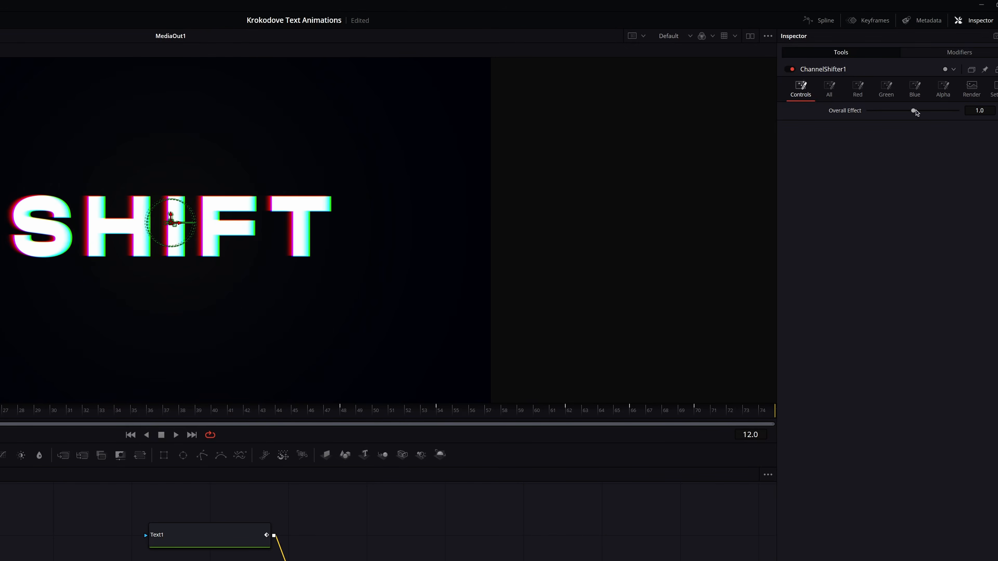
drag(903, 113, 925, 110)
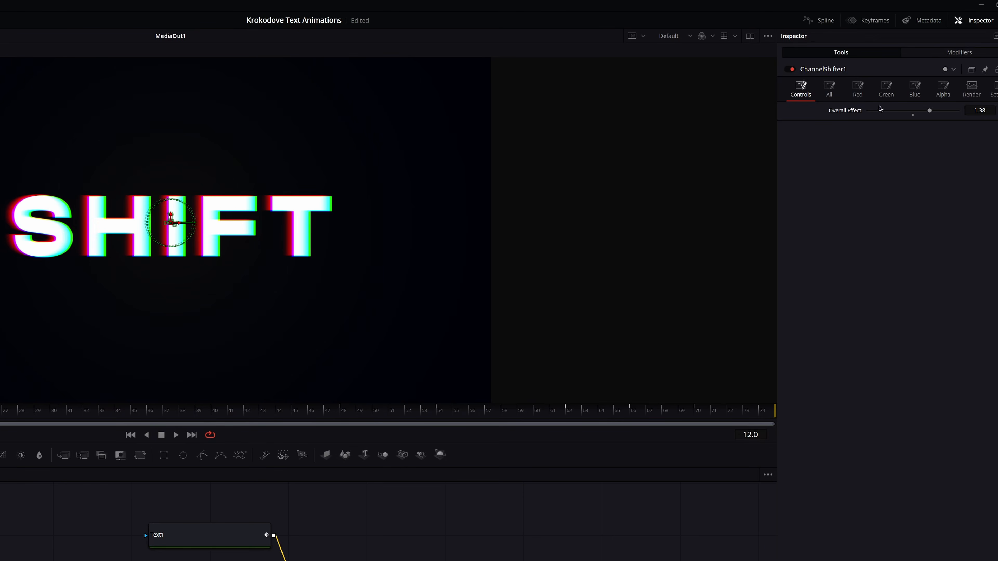
Lower the red channel's Blur Y 2 in ChannelShifter1, and bring up the green channel's settings.
click(859, 90)
click(890, 88)
click(858, 90)
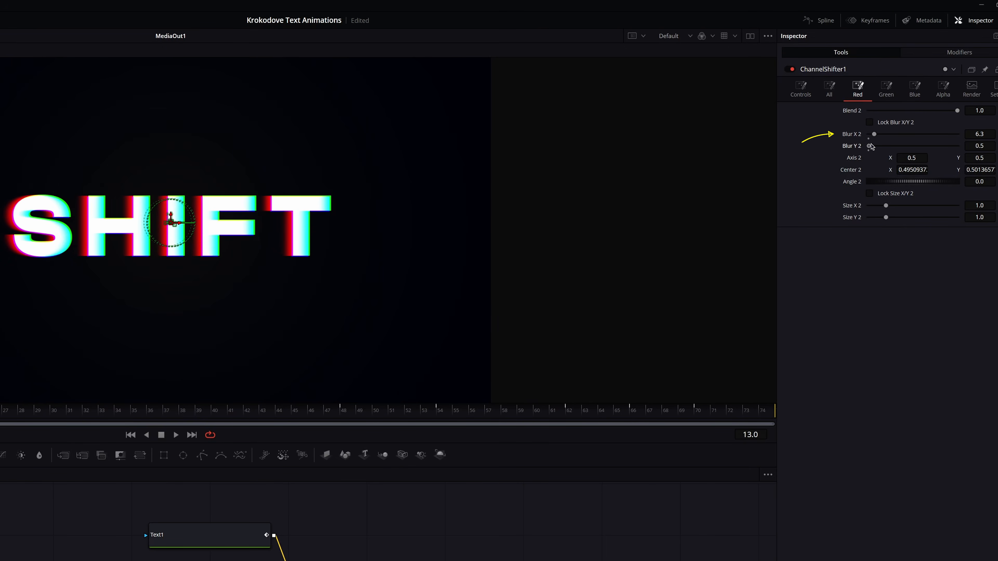
drag(871, 147, 864, 147)
click(886, 91)
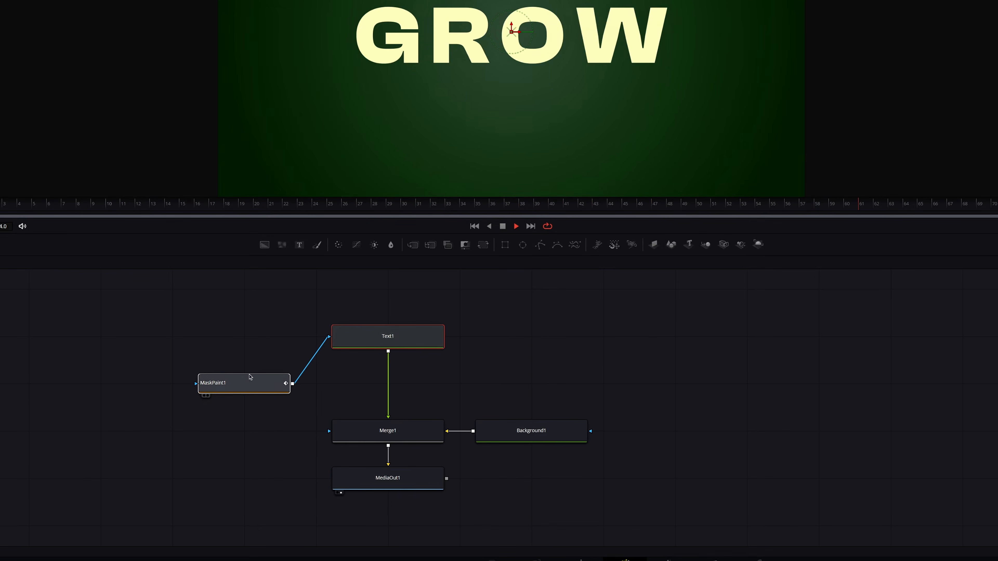
Invert the mask of MaskPaint1 so that it affects the GROW text in reverse.
click(249, 377)
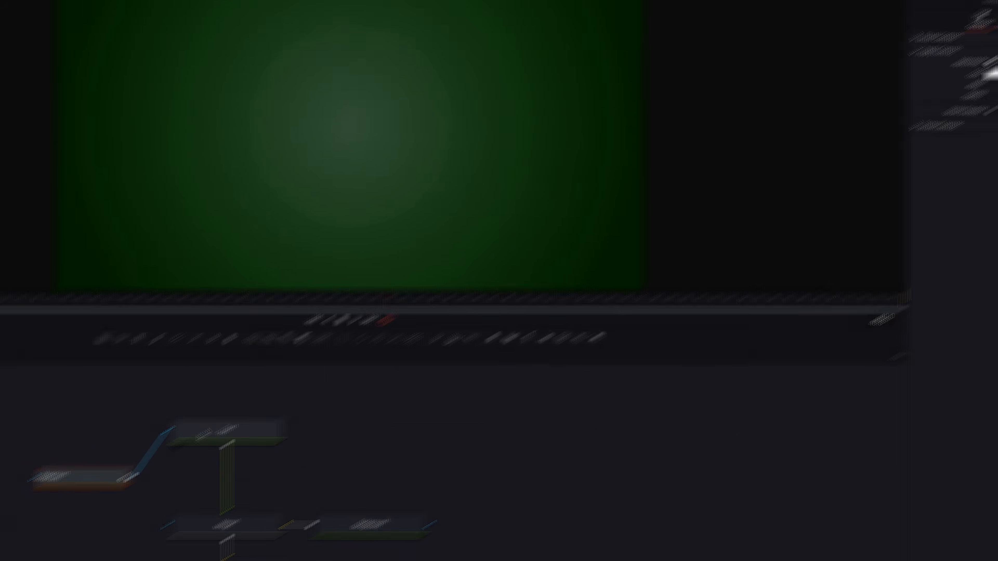
click(876, 93)
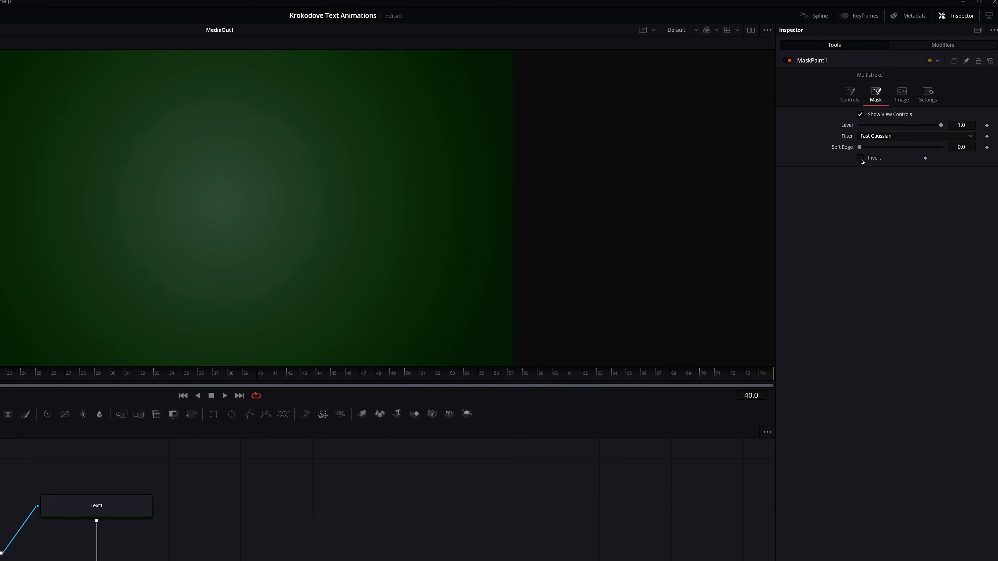
click(861, 158)
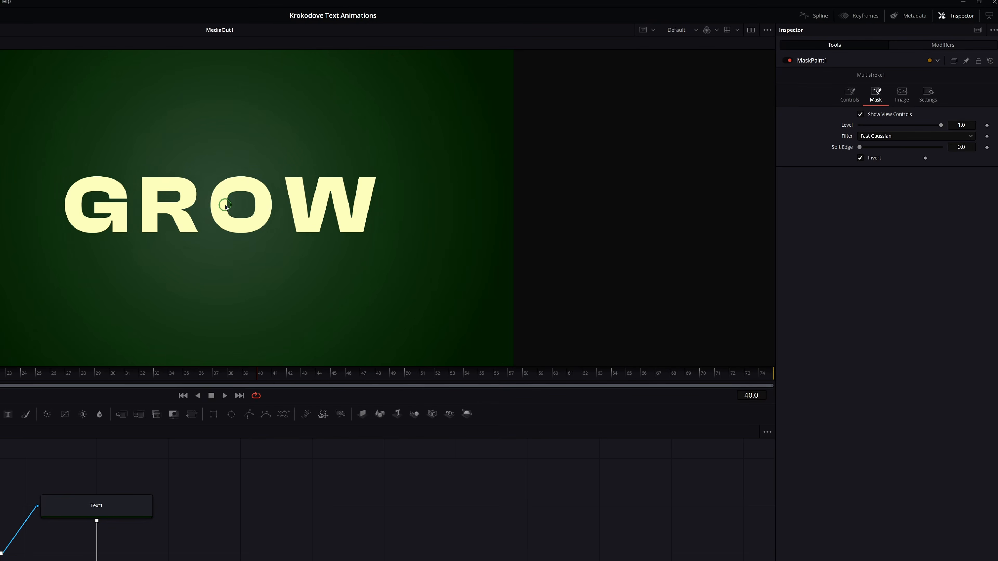
Set the mask stroke's animation to Write On and expand the brush settings of MaskPaint1.
scroll(230, 206, up, 2)
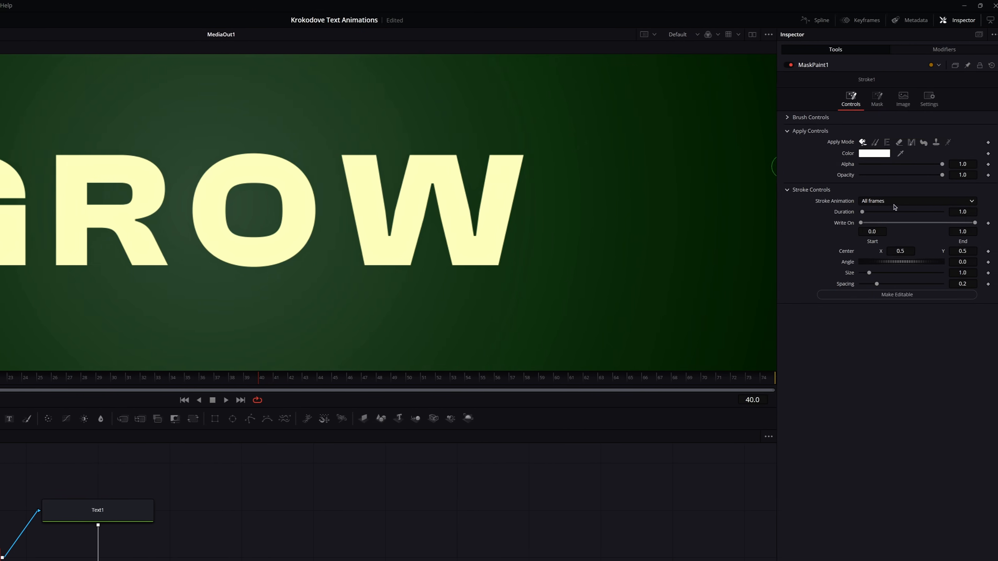
click(891, 207)
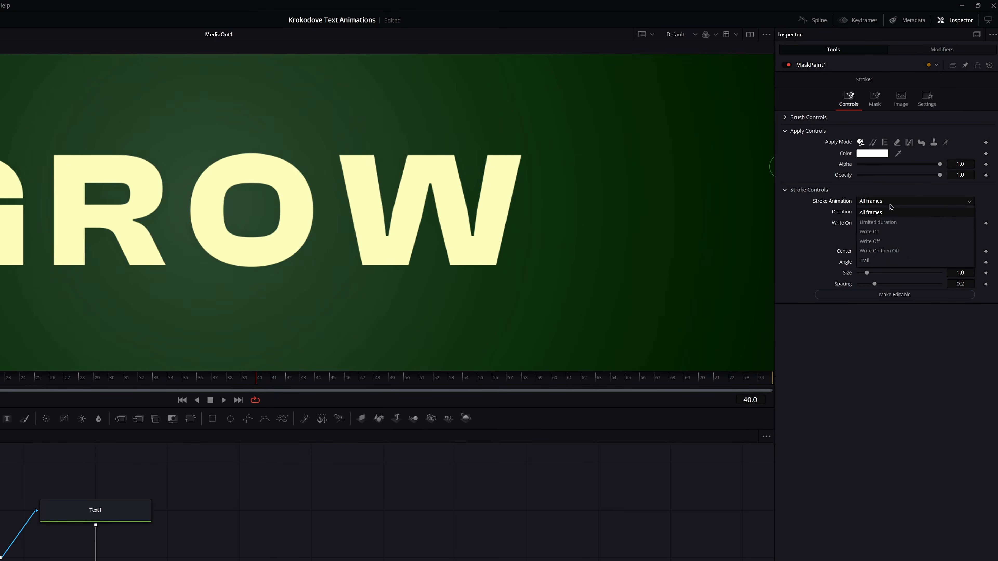
click(884, 232)
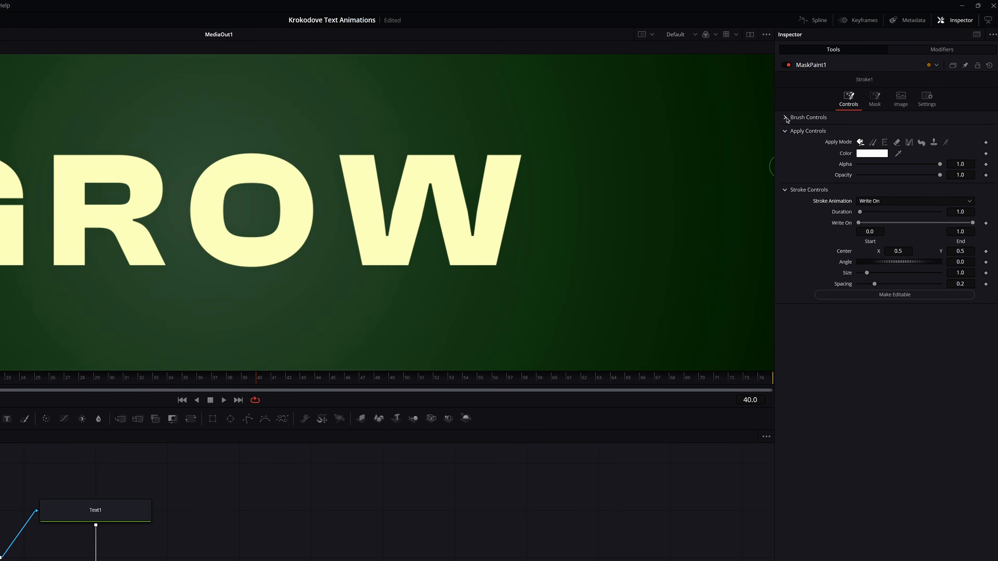
click(786, 117)
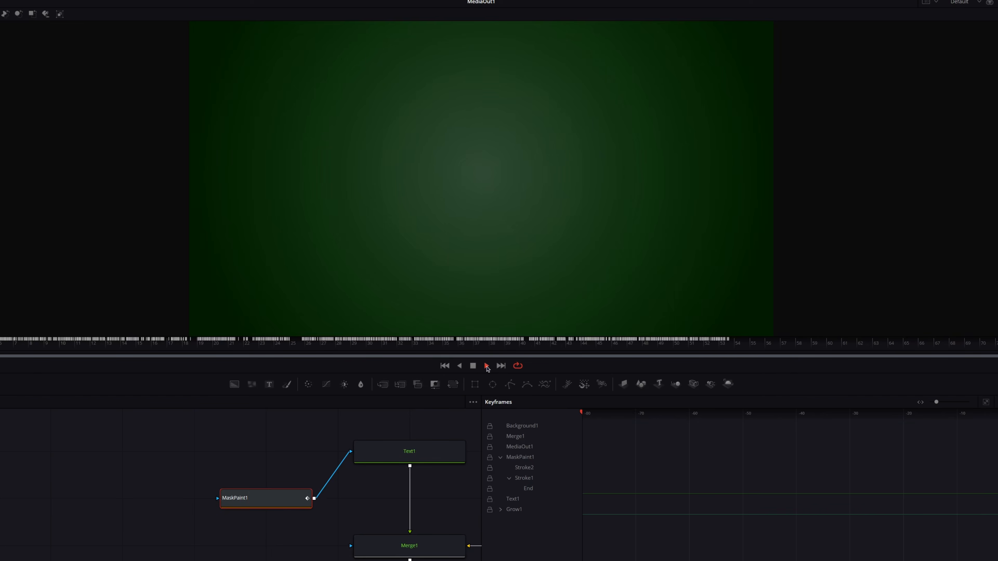
Paint a mask stroke across the letters of GROW from G to W, and turn off the mask inversion.
click(499, 401)
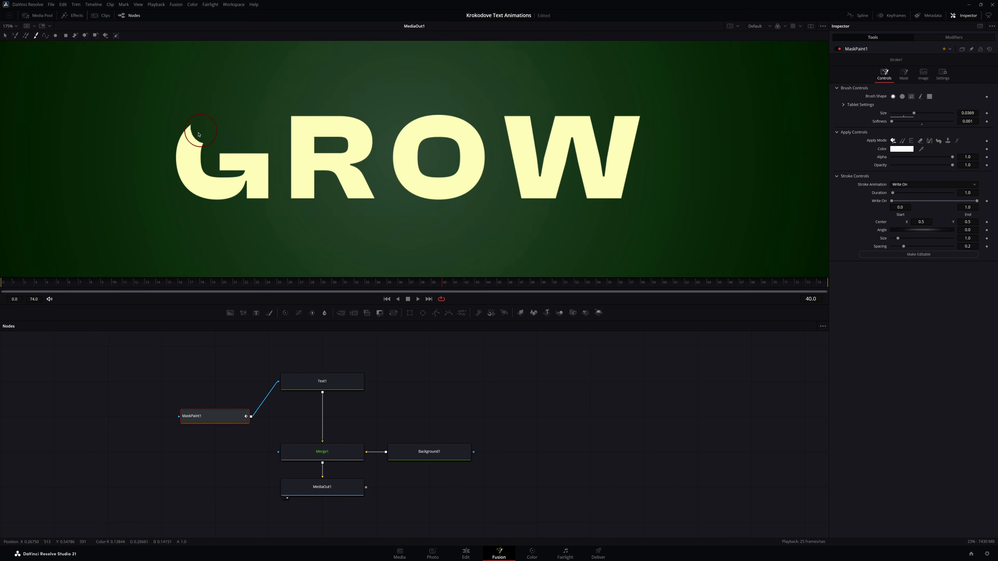
mouse_move(185, 142)
mouse_down()
mouse_move(194, 182)
mouse_move(257, 191)
mouse_move(332, 123)
mouse_move(331, 157)
mouse_move(387, 193)
mouse_move(478, 155)
mouse_move(430, 131)
mouse_move(413, 157)
mouse_move(511, 118)
mouse_move(527, 173)
mouse_move(552, 171)
mouse_move(558, 126)
mouse_move(580, 164)
mouse_move(615, 154)
mouse_up()
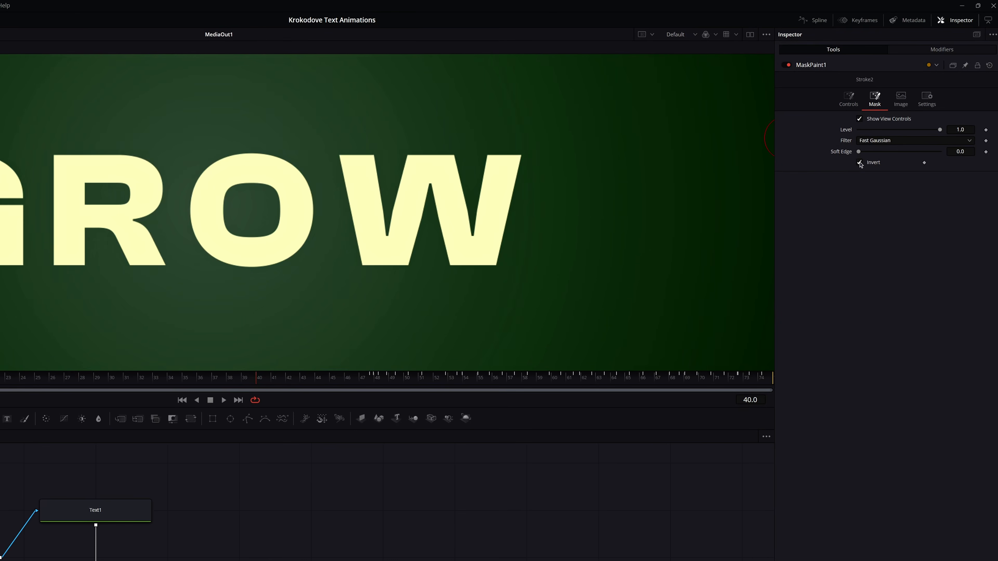
click(860, 162)
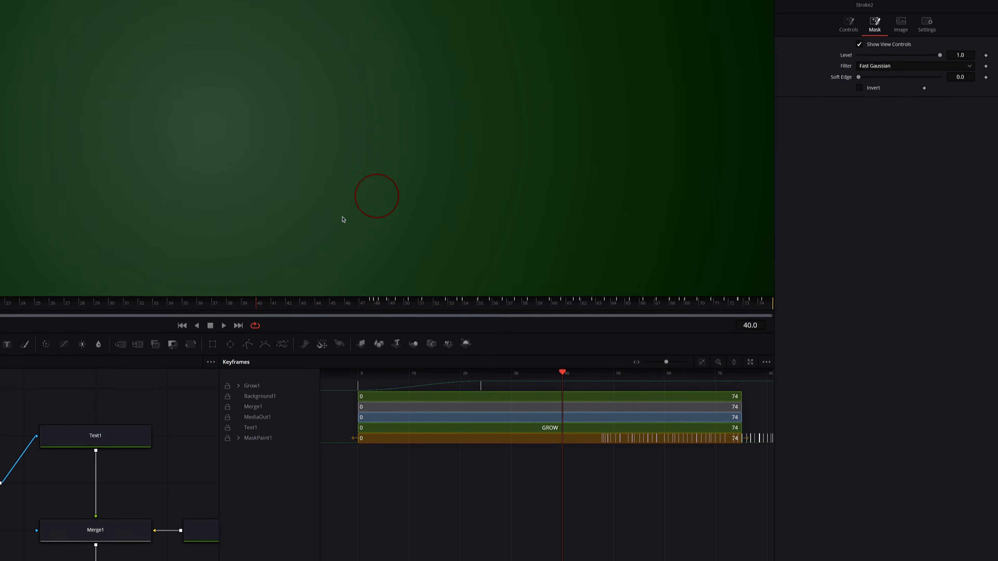
Expand MaskPaint1 and Stroke1 in the keyframe editor and fit all of the stroke's End keyframes in view.
click(146, 559)
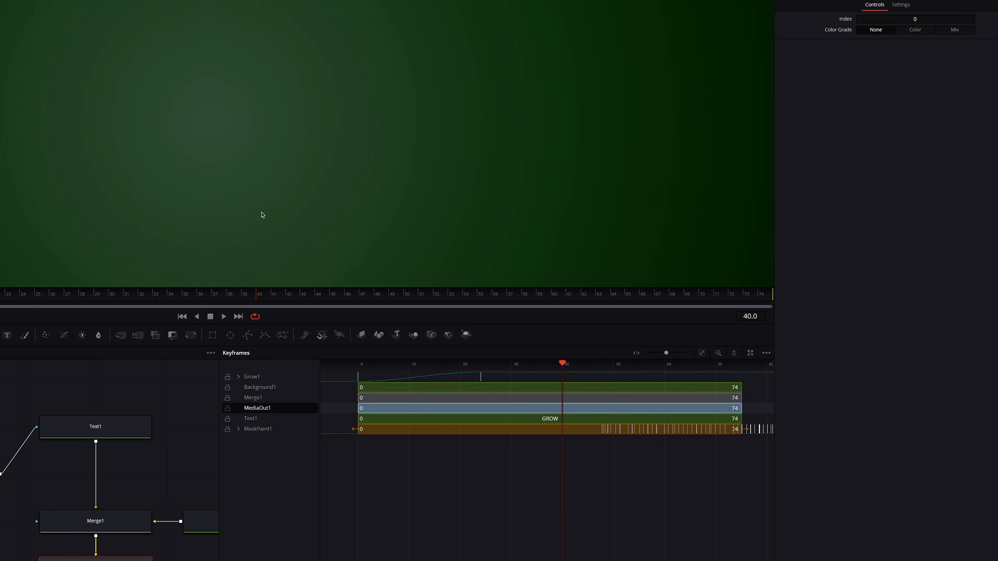
click(239, 429)
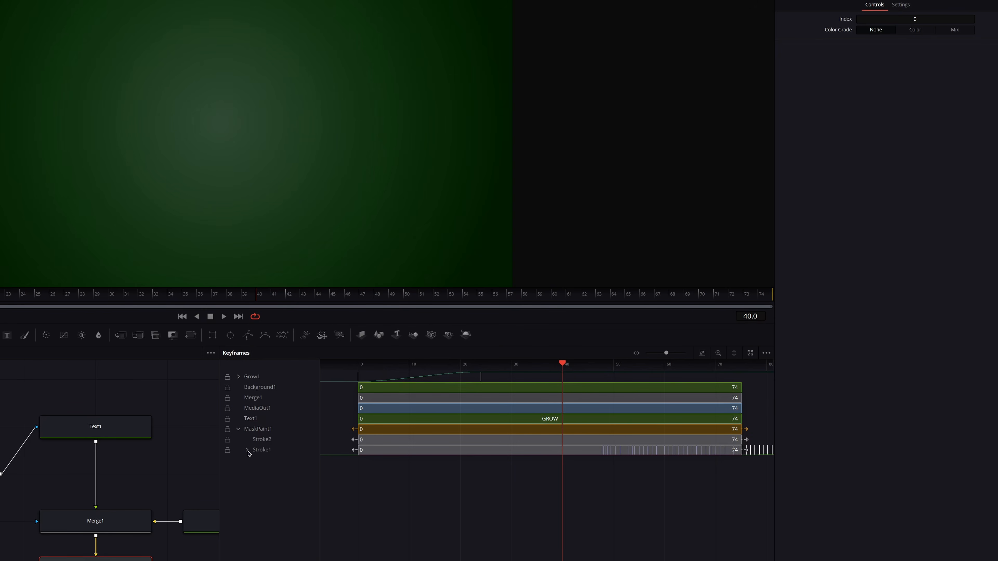
click(248, 450)
key(ctrl+f)
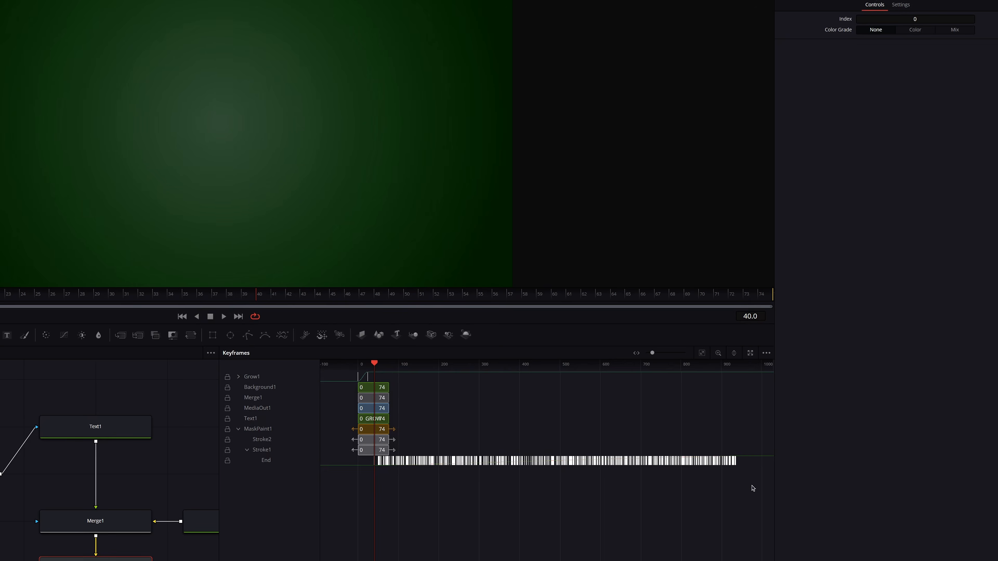
Compress all of Stroke1's End keyframes into about 50 frames and shift them to start around frame 13.
drag(549, 469, 364, 464)
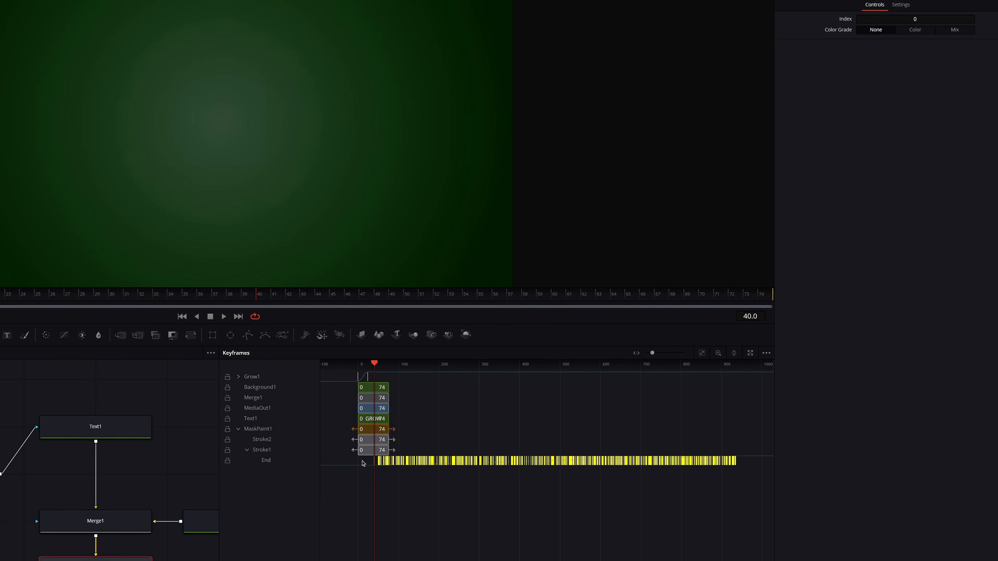
right_click(617, 461)
click(677, 352)
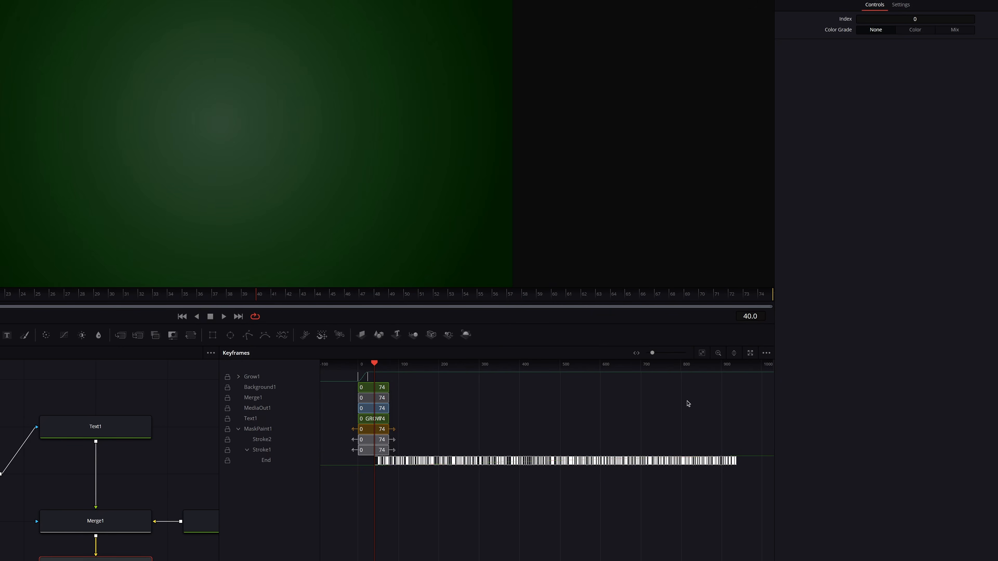
drag(734, 459, 436, 466)
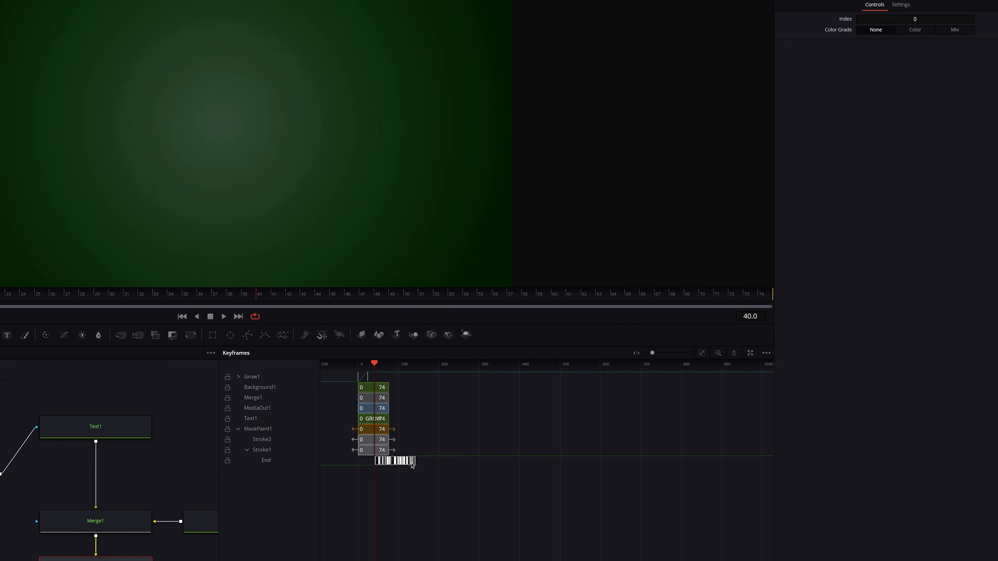
click(702, 353)
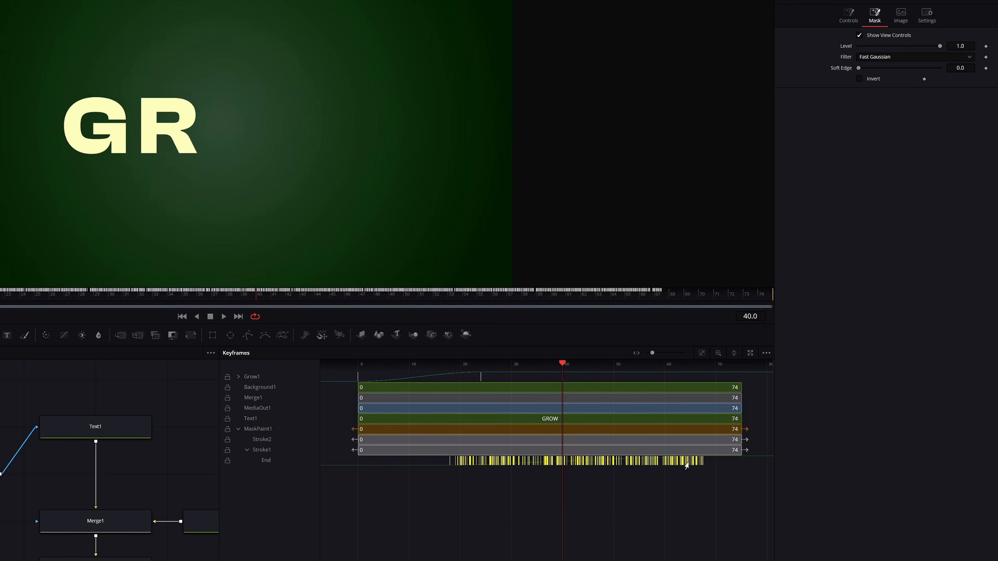
drag(687, 467, 667, 468)
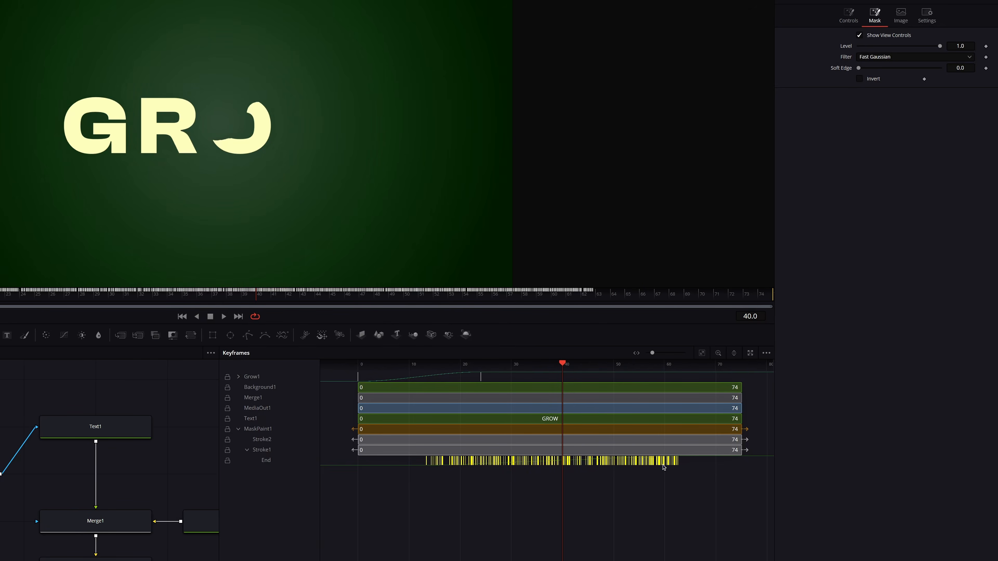